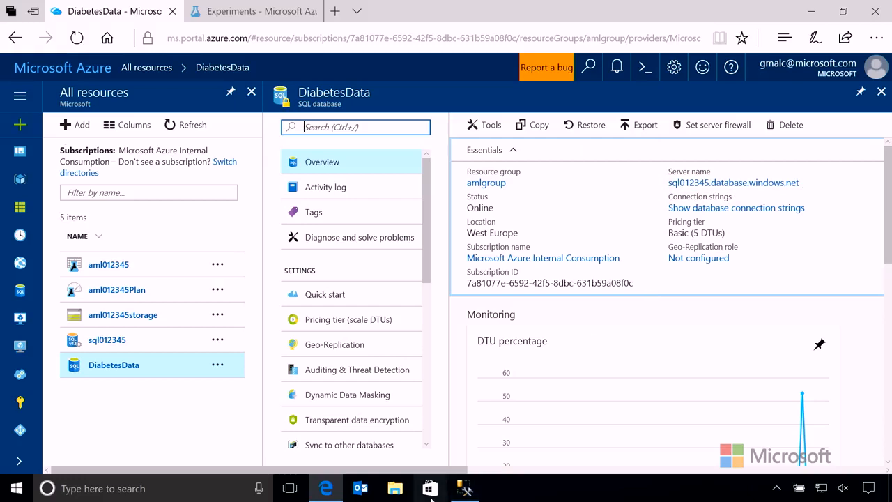
- Switch to SQL Server Management Studio and view the top 1000 rows of the dbo.Doctors table in the DiabetesData database
left_click(464, 488)
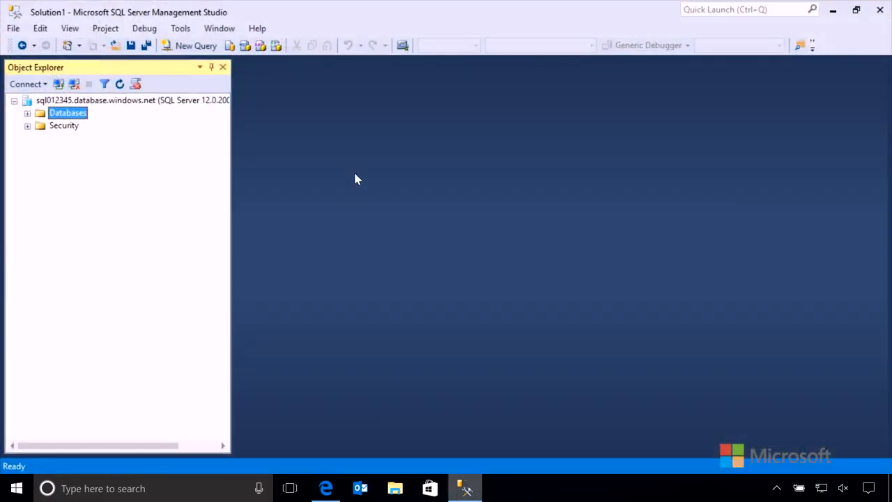
left_click(27, 114)
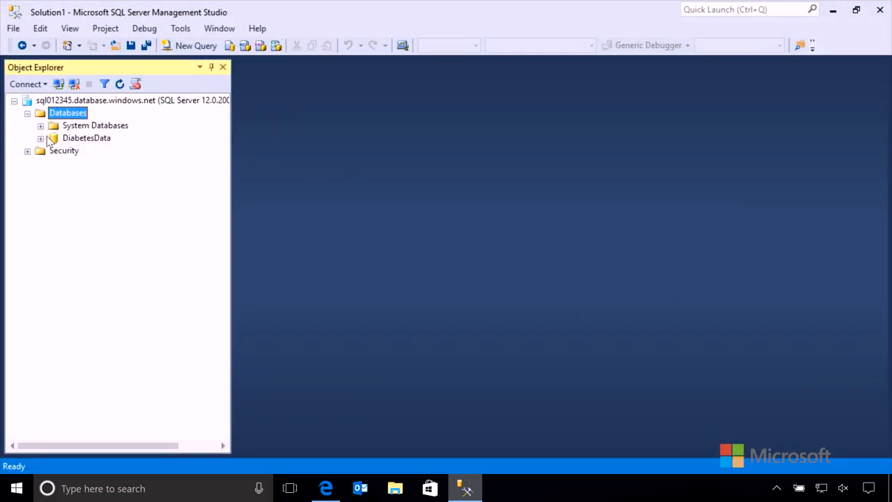
left_click(41, 138)
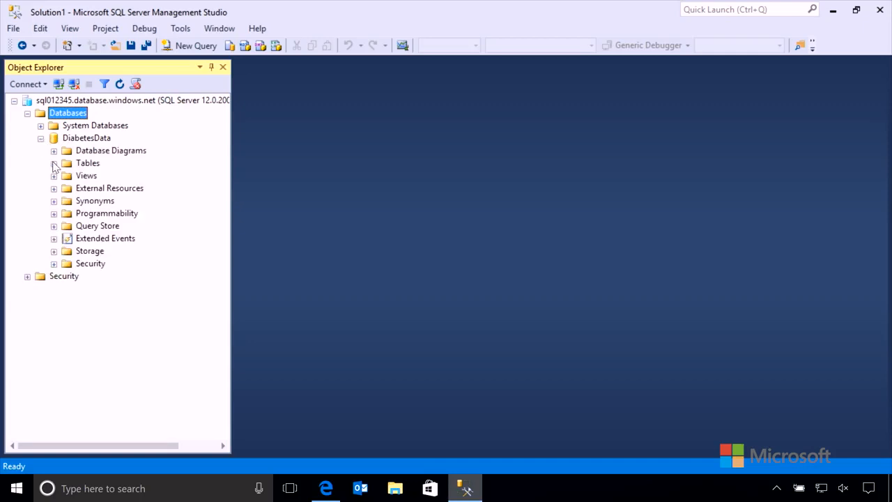
left_click(53, 163)
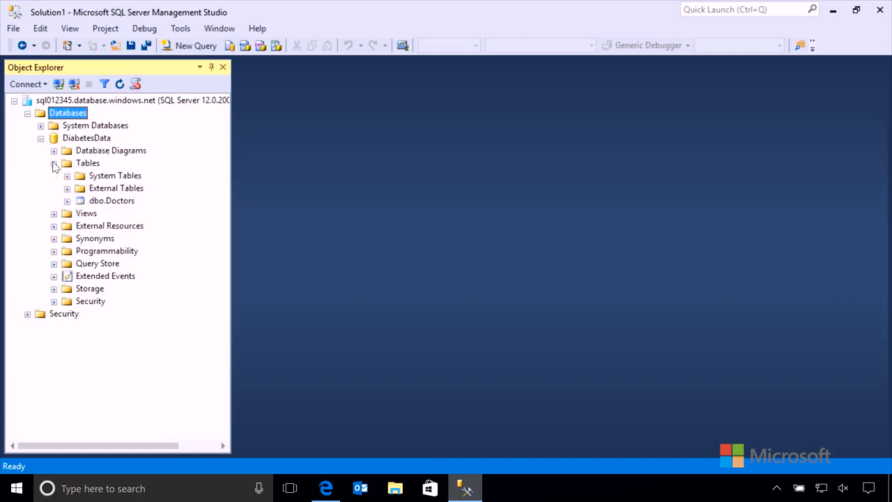
right_click(116, 202)
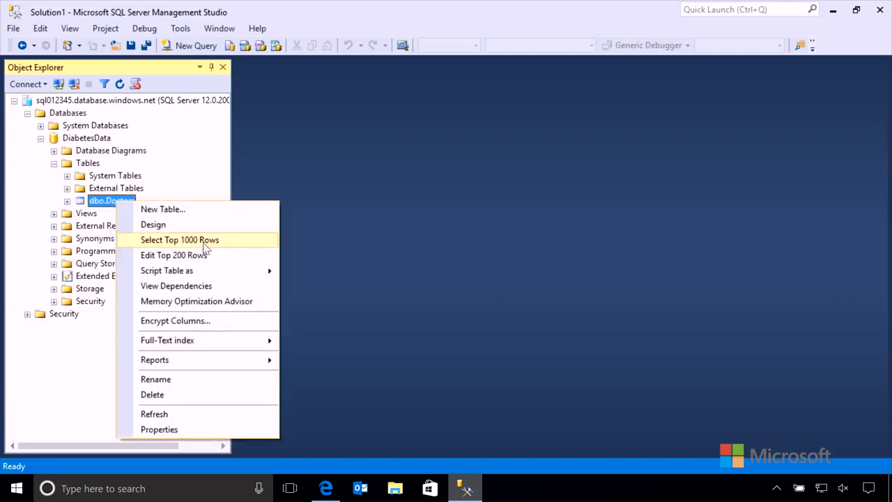
left_click(180, 239)
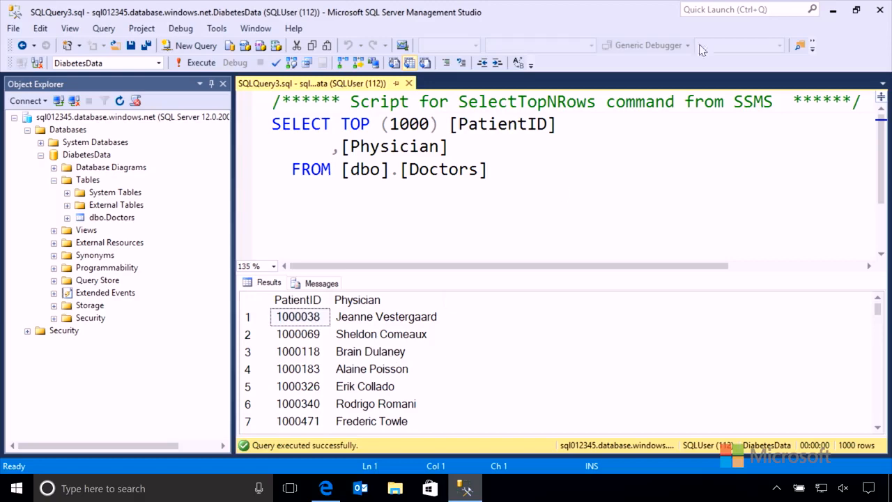
left_click(833, 8)
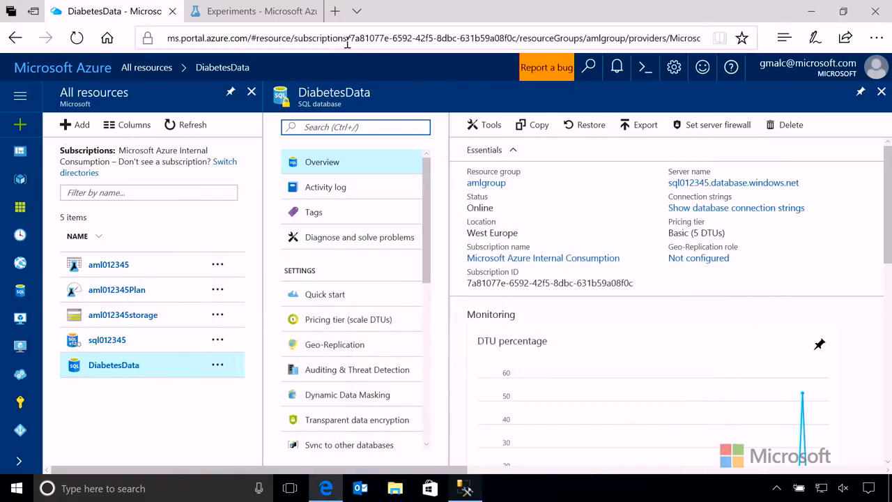
- Switch to Azure Machine Learning Studio and add a second Import Data module beside the existing one in the Big Data Diabetes experiment
left_click(235, 10)
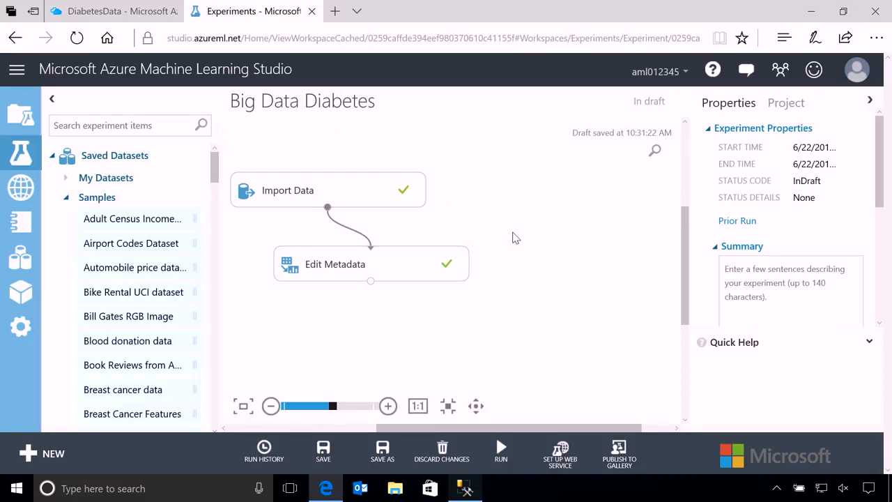
left_click(98, 130)
type("Import")
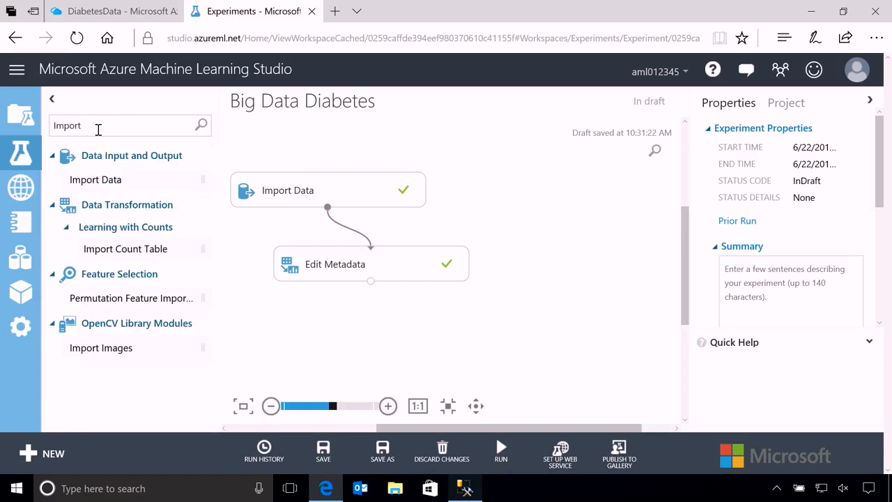
left_click_drag(82, 185, 553, 203)
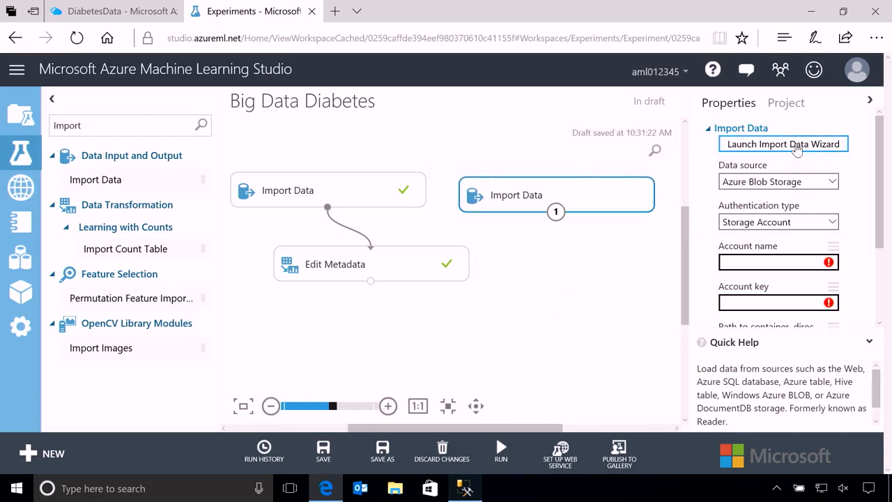
- Launch the Import Data Wizard for the new module and choose Azure SQL Database as the data source
left_click(796, 147)
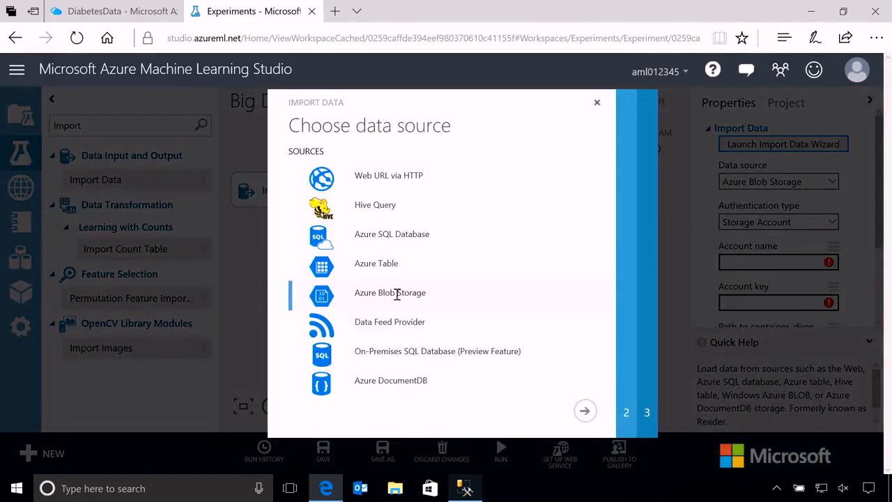
left_click(381, 243)
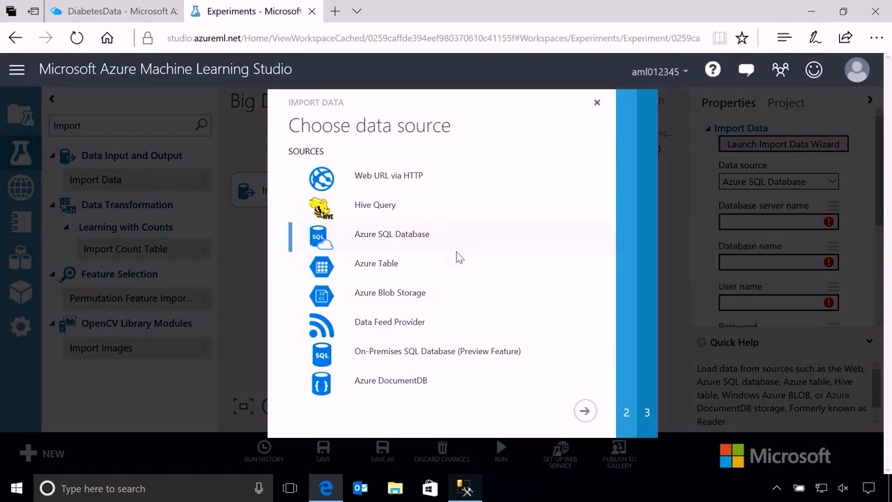
left_click(585, 410)
- Choose the Microsoft Azure Internal Consumption subscription, the sql012345 server and the DiabetesData database for the connection
left_click(549, 175)
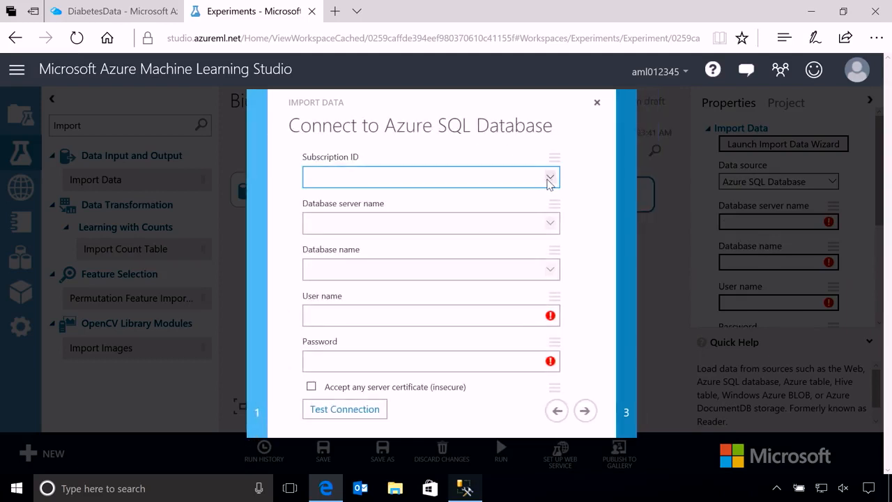
left_click(492, 195)
left_click(551, 223)
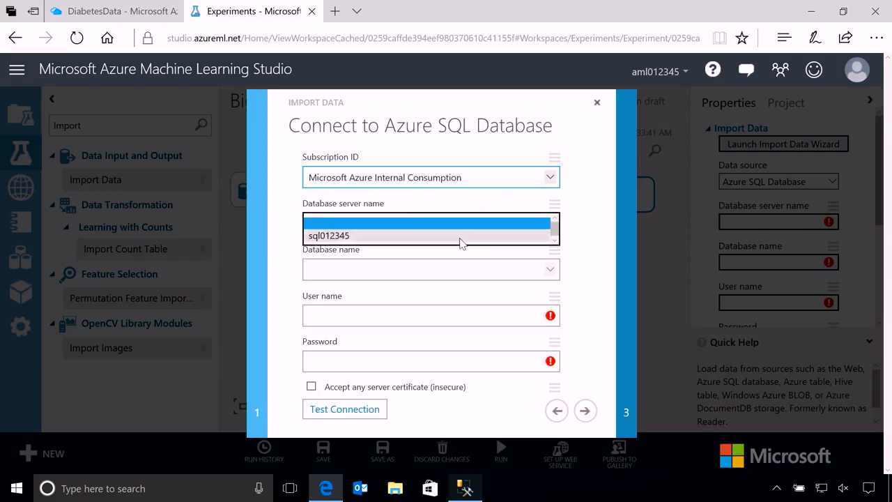
left_click(460, 237)
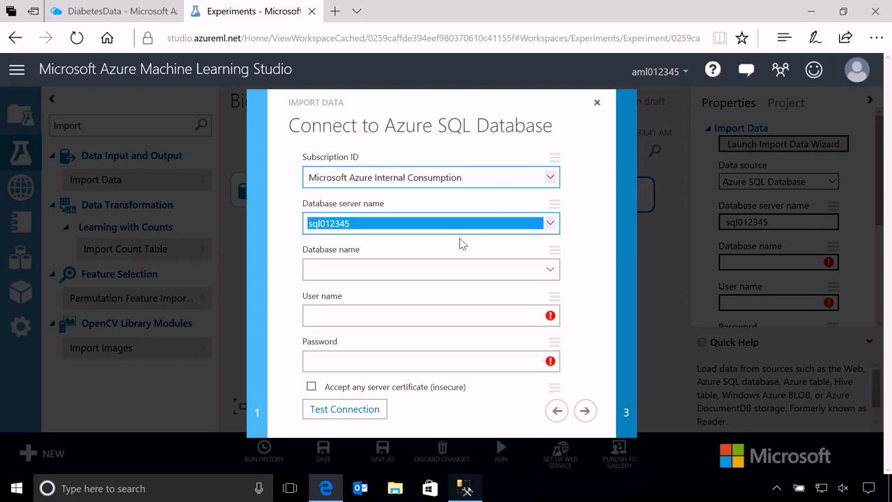
left_click(550, 271)
left_click(422, 283)
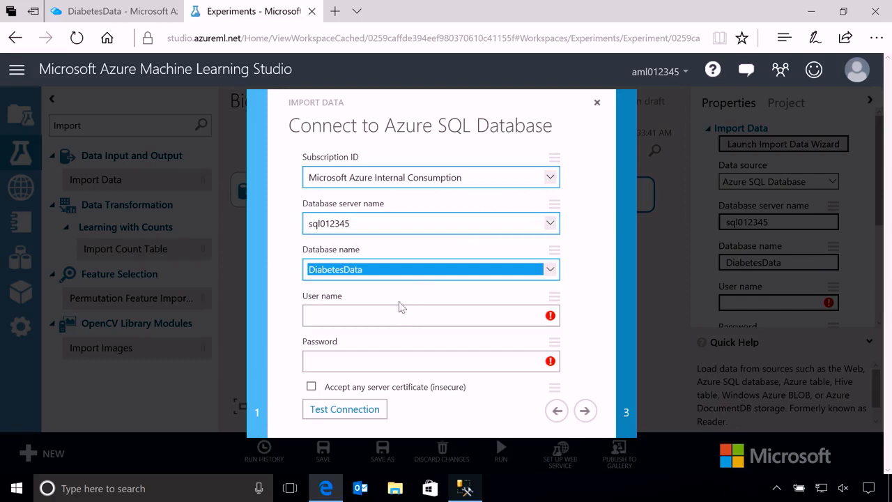
- Enter the user name SQLUser and the database password, test the connection, and proceed to the query configuration
left_click(383, 317)
type("SQLUser")
key("Tab")
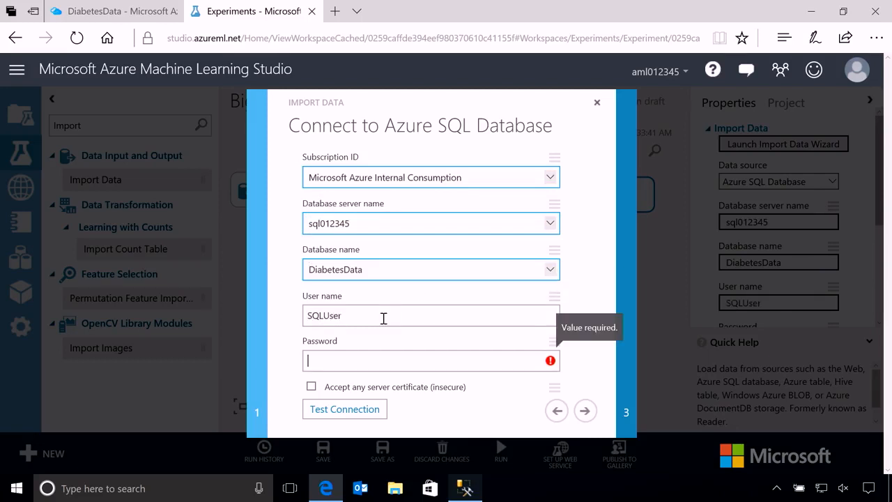
type("***********")
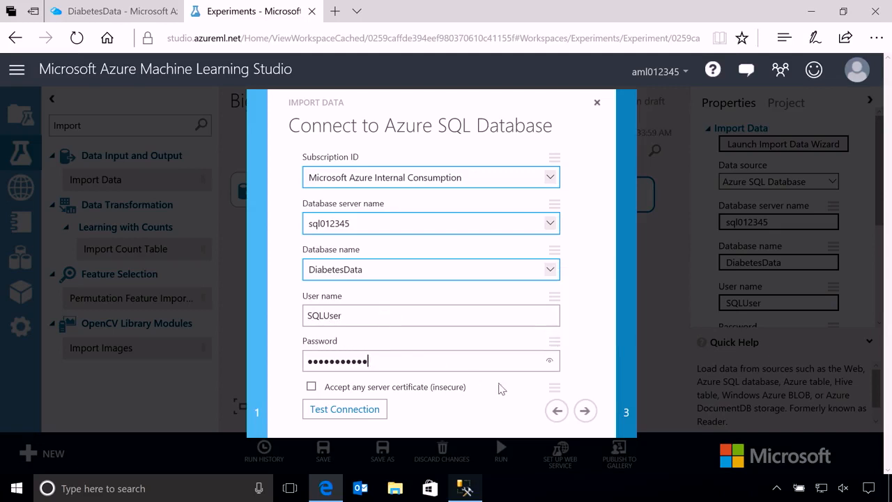
left_click(359, 410)
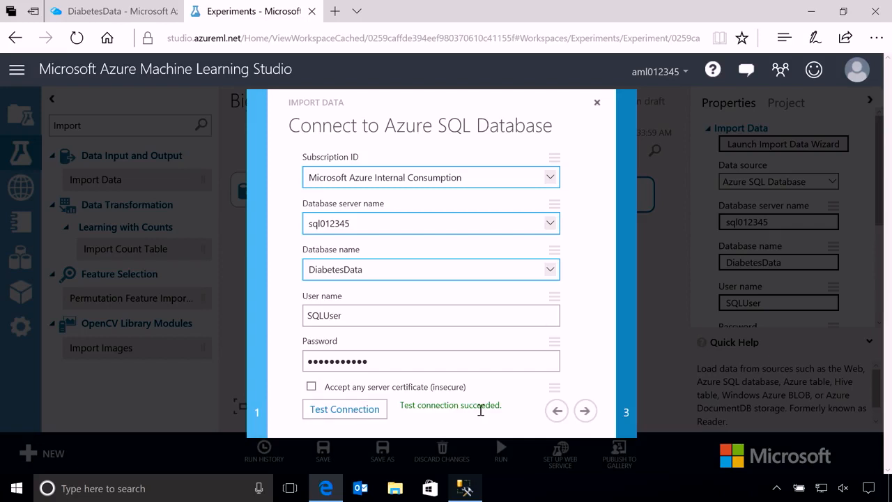
left_click(586, 412)
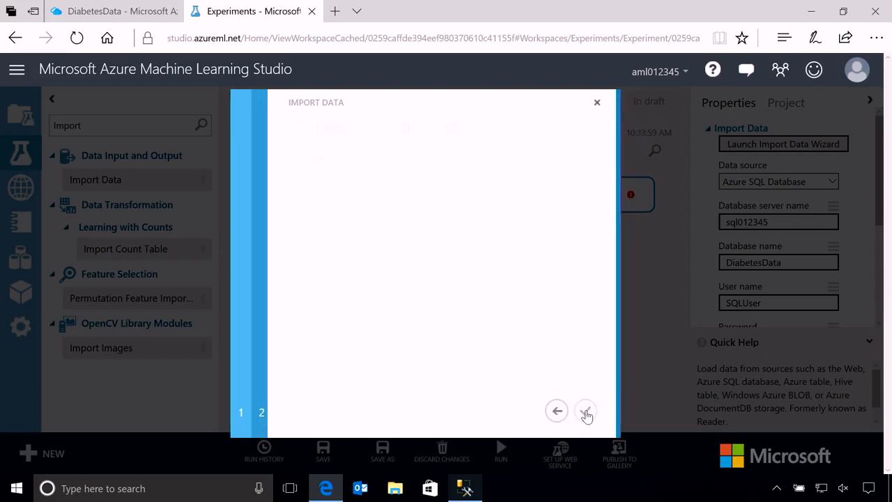
- Set the database query to "SELECT PatientID, Physician FROM dbo.Doctors;" and finish the import wizard
left_click(354, 171)
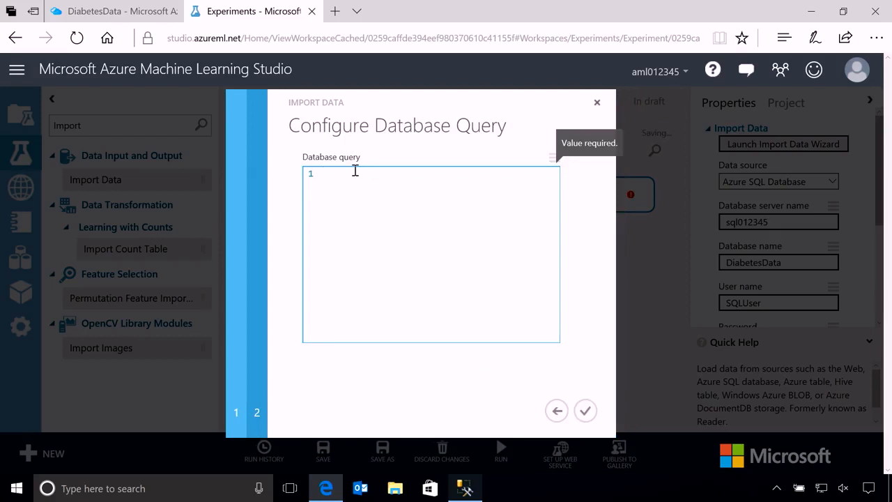
type("SELECT PatientID, Physician FROM dbo.Doctors;")
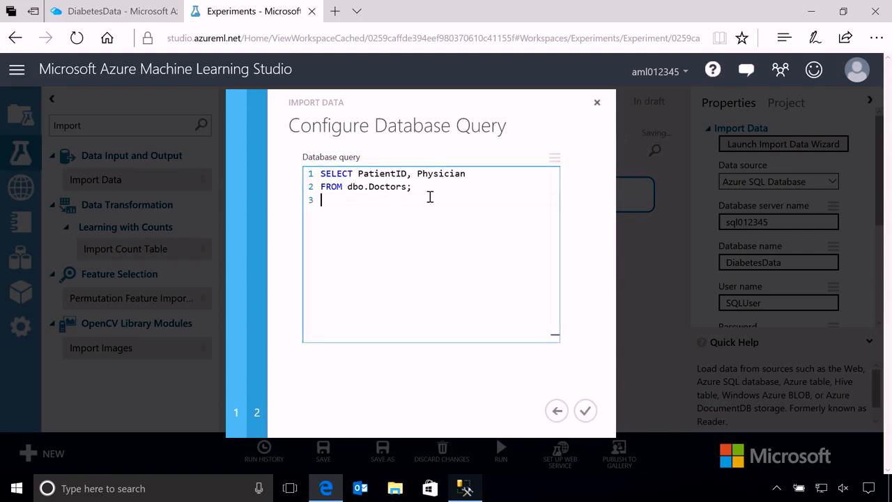
left_click(585, 410)
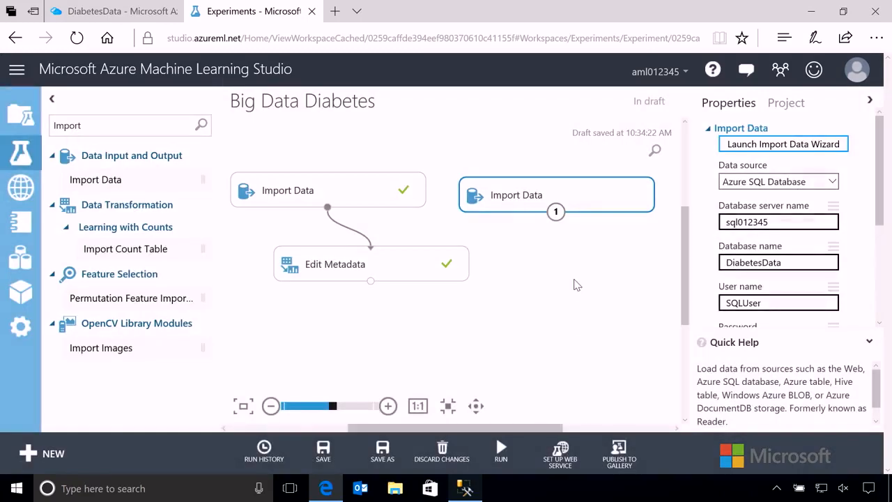
- Add a Join Data module below Edit Metadata, connecting Edit Metadata to its first input and the new Import Data to its second
double_click(62, 125)
type("Join")
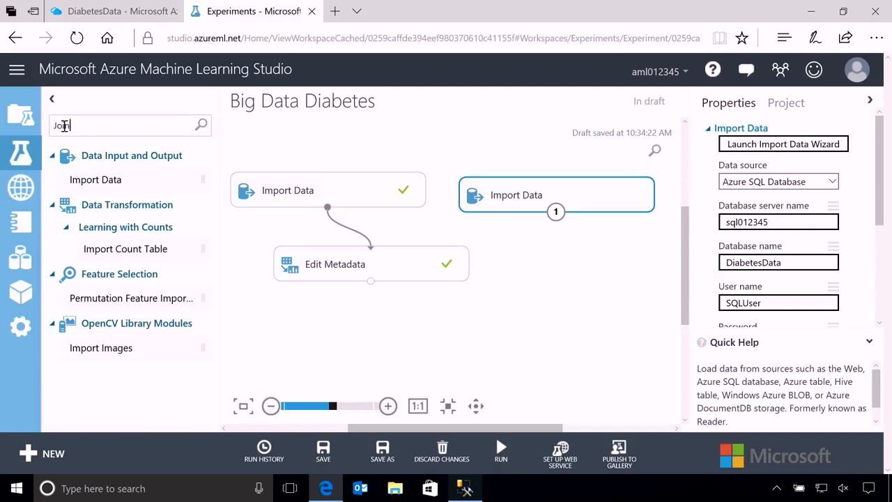
left_click_drag(110, 202, 471, 342)
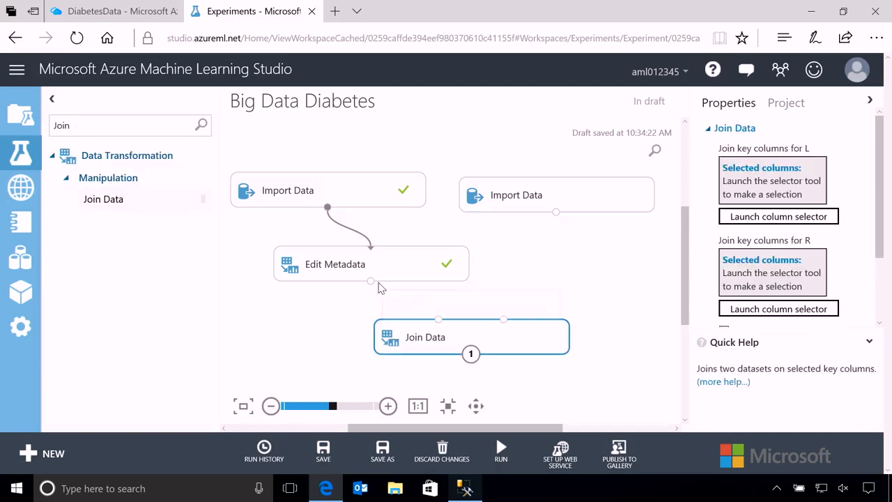
left_click_drag(370, 280, 429, 333)
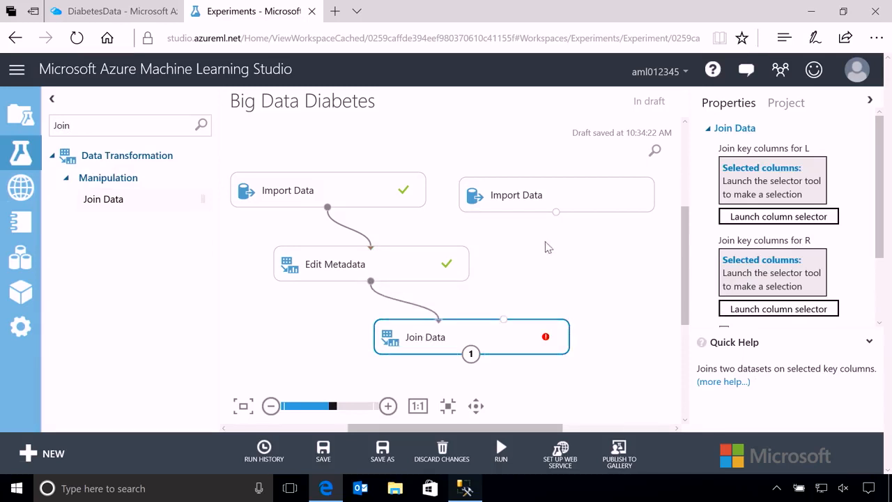
left_click_drag(555, 212, 511, 339)
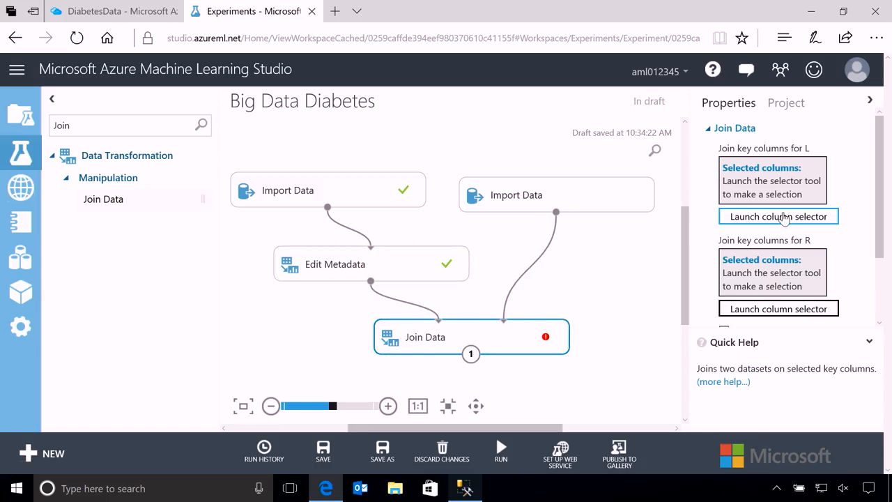
- Select PatientID as the join key column for the L dataset of Join Data
left_click(772, 218)
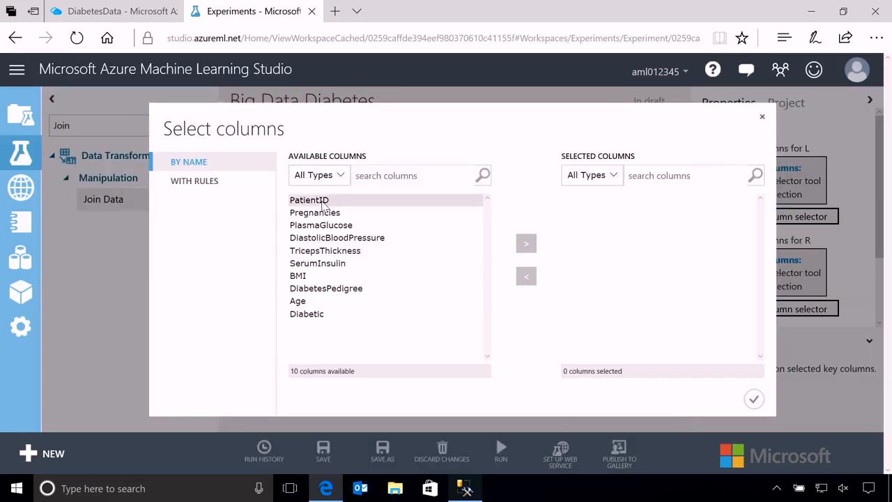
left_click(324, 202)
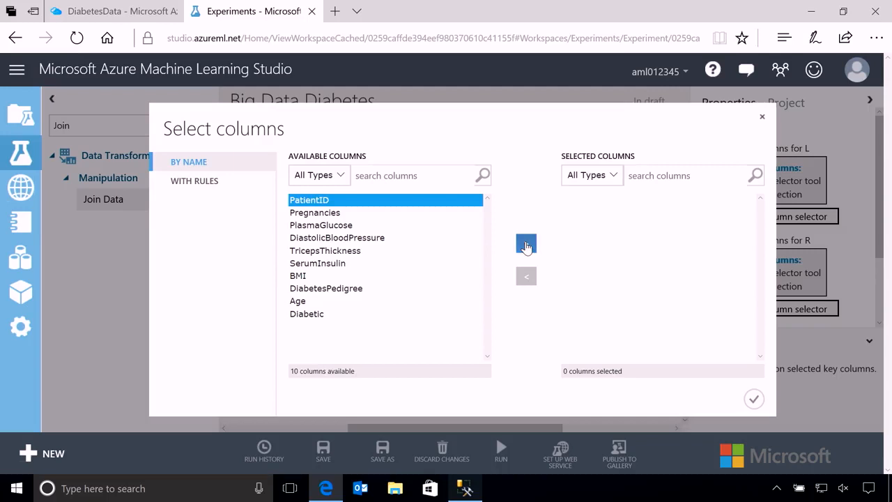
left_click(526, 245)
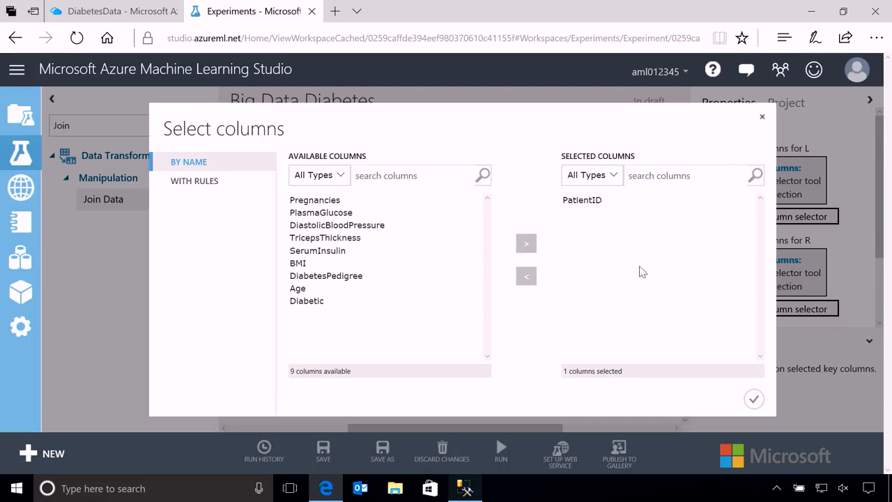
left_click(753, 398)
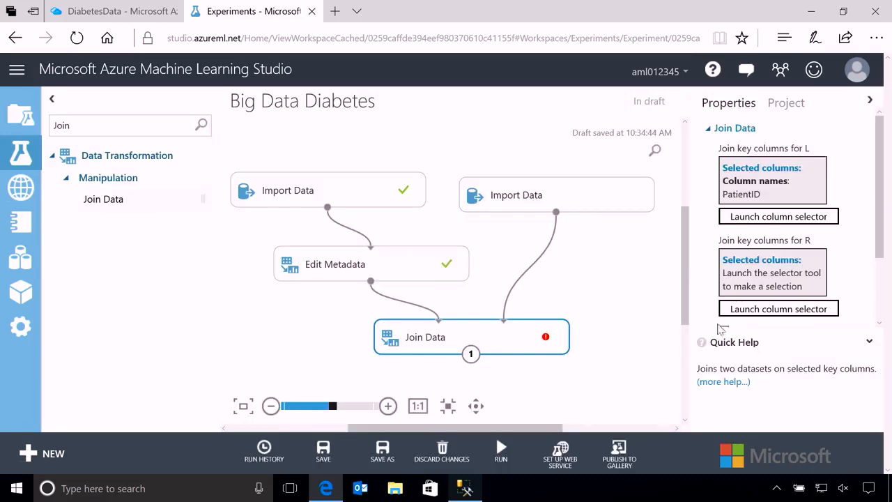
- Set the join key column for the R dataset with a rule that includes the column name PatientID
left_click(764, 315)
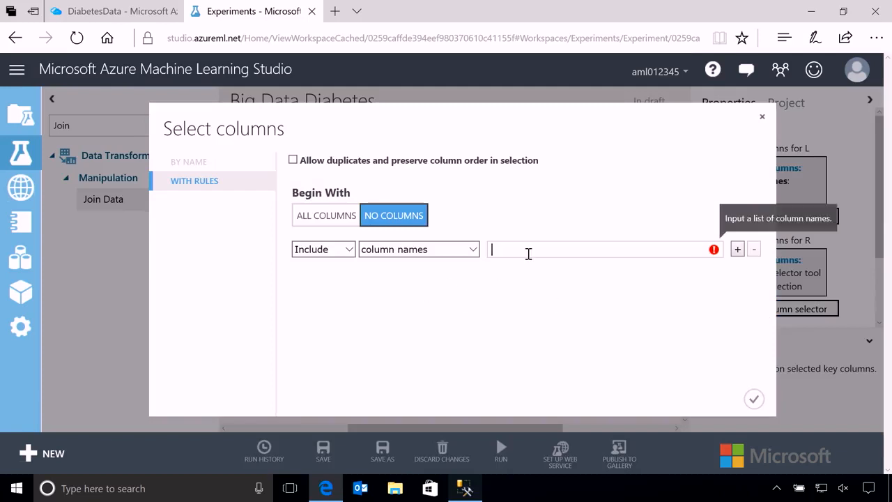
type("PatientID")
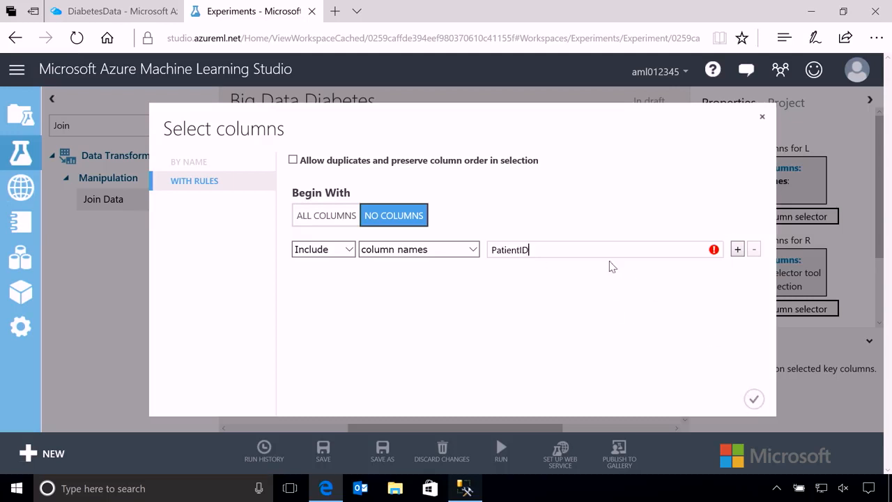
left_click(591, 280)
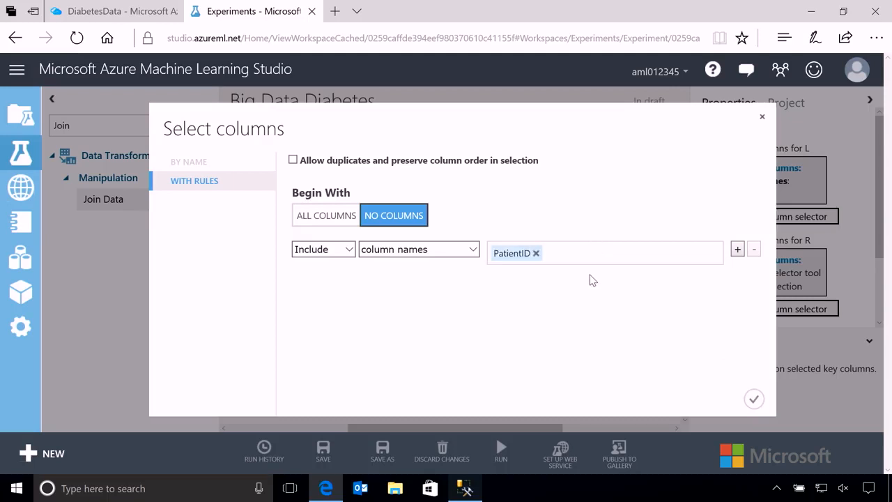
left_click(753, 398)
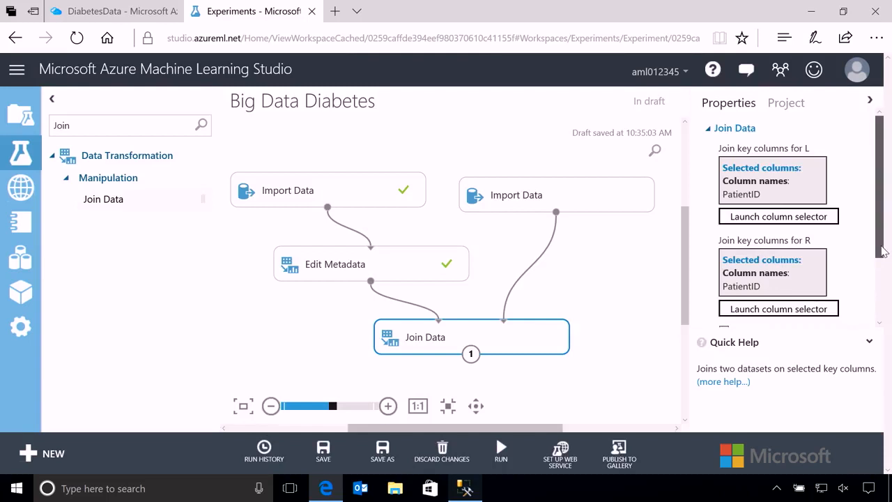
- Set the Join Data type to Left Outer Join and disable keeping the right key columns
scroll(883, 251, "down", 3)
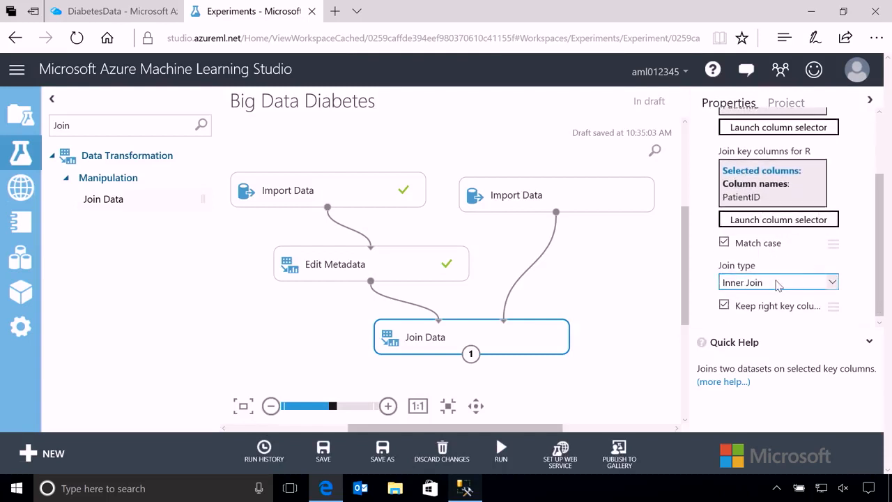
left_click(777, 285)
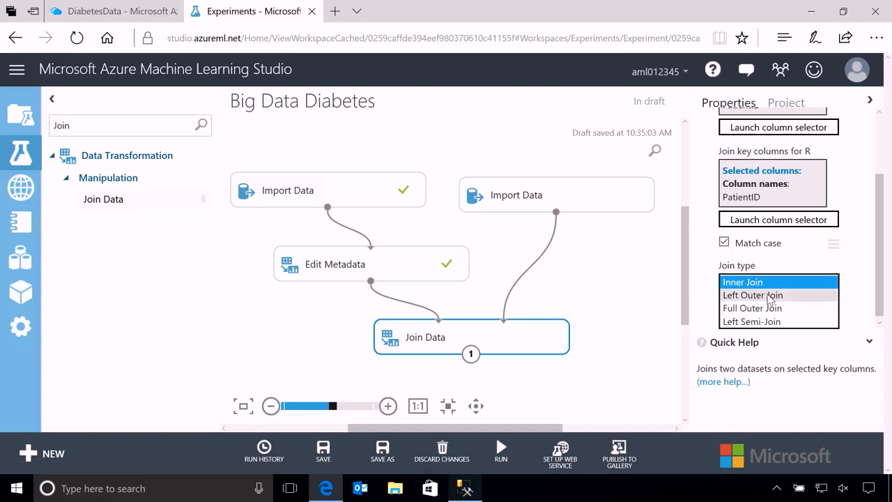
left_click(770, 295)
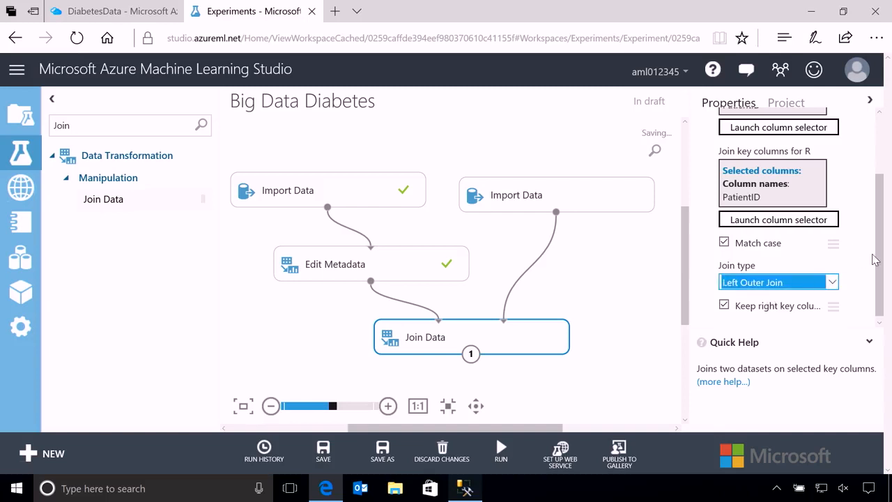
left_click_drag(881, 261, 882, 294)
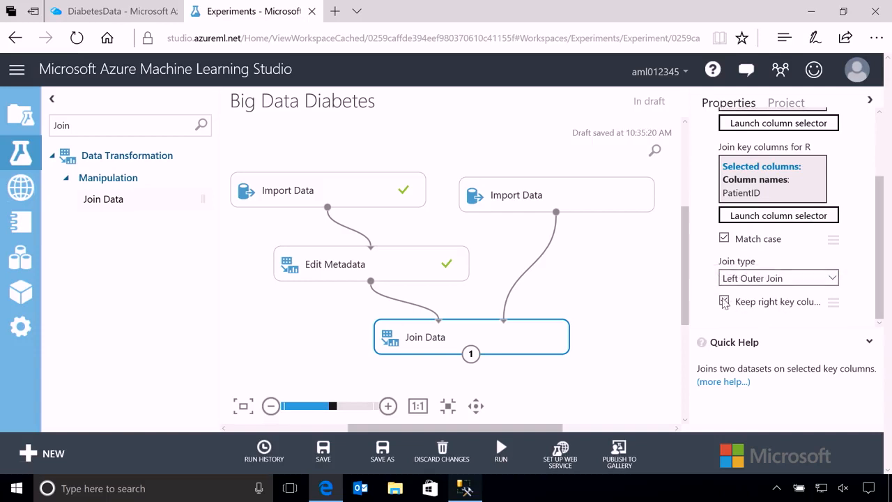
left_click(724, 301)
- Run the Big Data Diabetes experiment with the configured Join Data module
left_click_drag(687, 298, 682, 357)
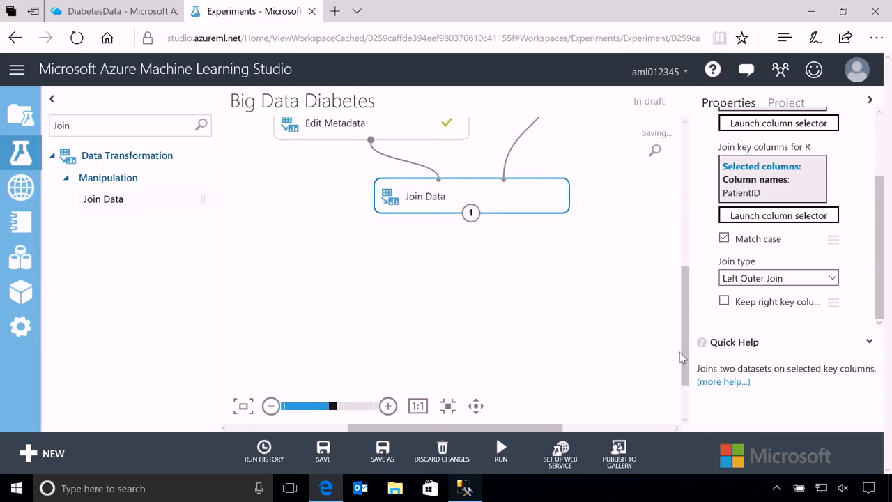
left_click_drag(682, 357, 686, 311)
left_click(501, 452)
left_click(488, 400)
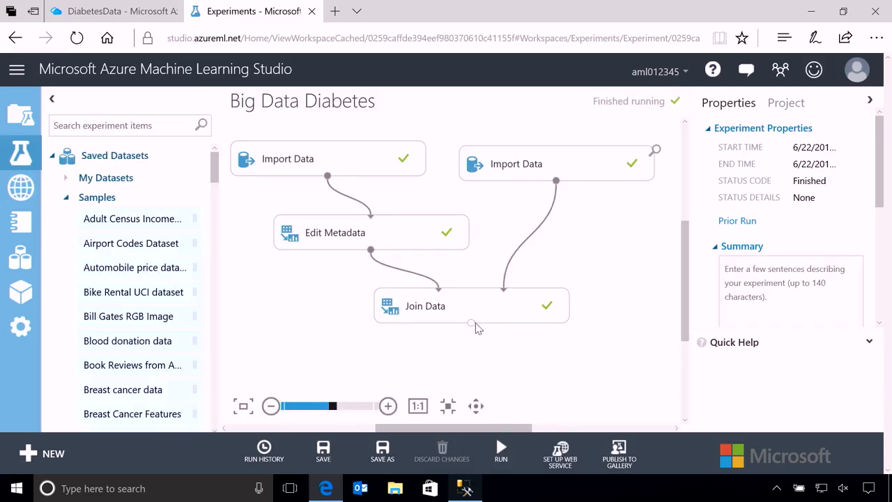
- Visualize the Join Data results dataset and examine the statistics of its Physician column
right_click(471, 325)
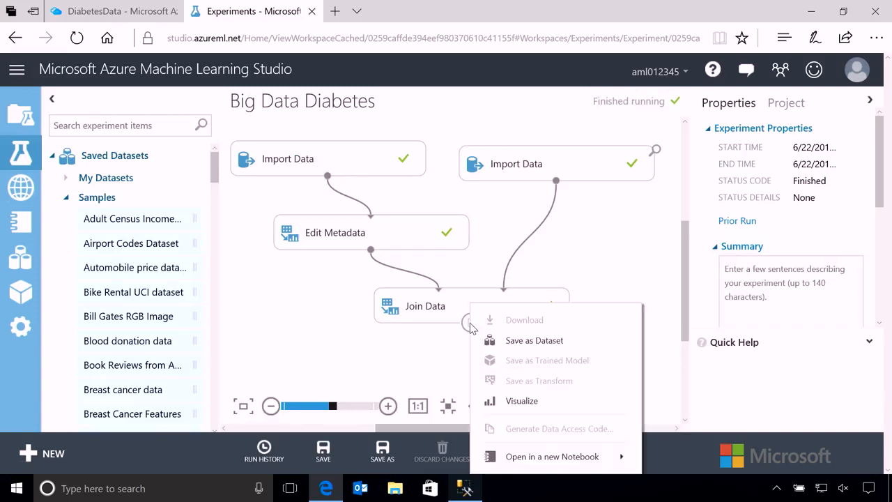
left_click(527, 402)
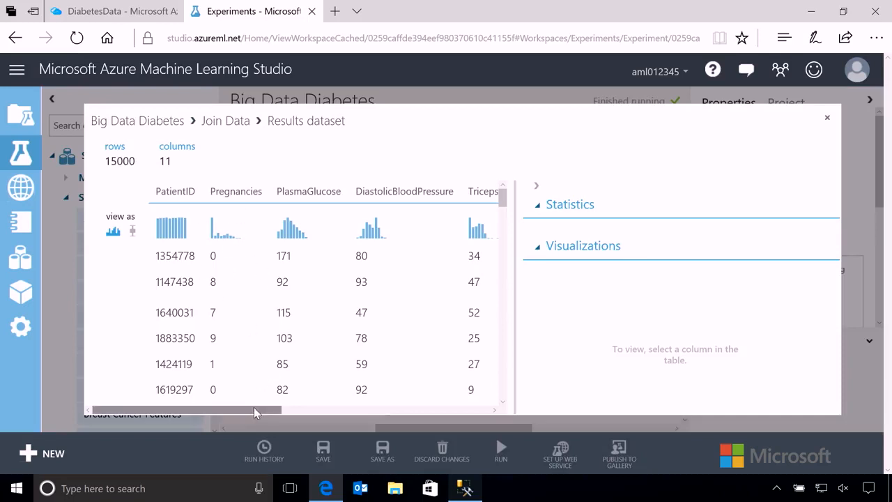
left_click_drag(253, 409, 466, 412)
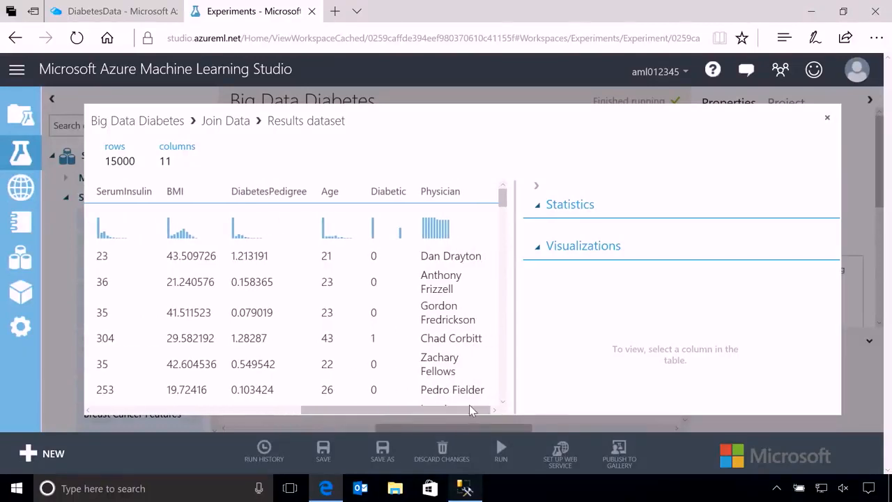
left_click(449, 190)
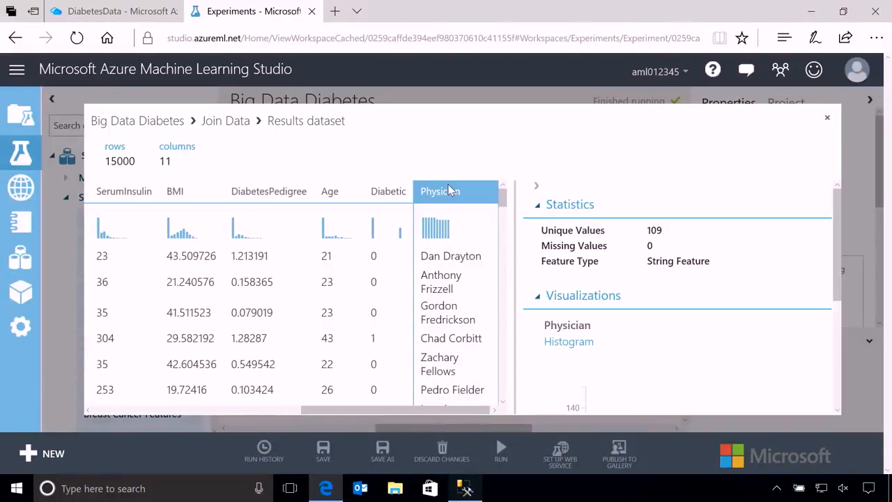